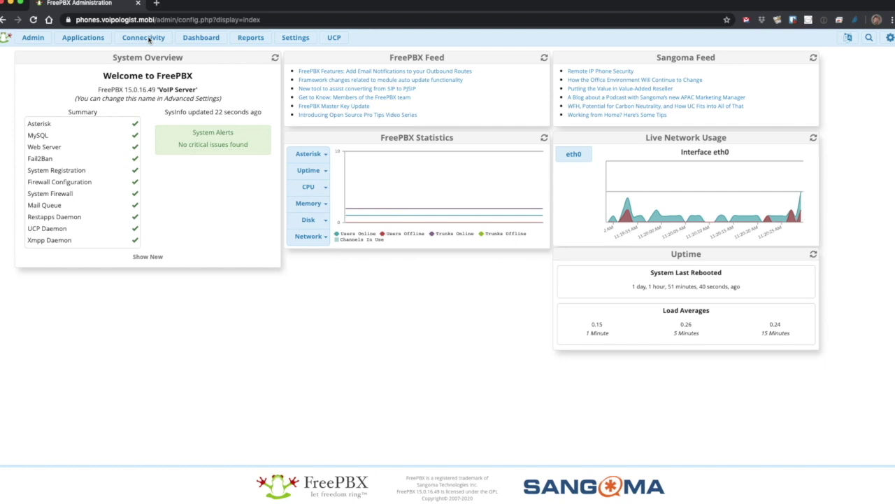
Open the E911-Leave-First outbound route's dial patterns: 911, 933, 1|911, 9|911 and 91|911.
{"action": "left_click", "coordinate": [147, 37]}
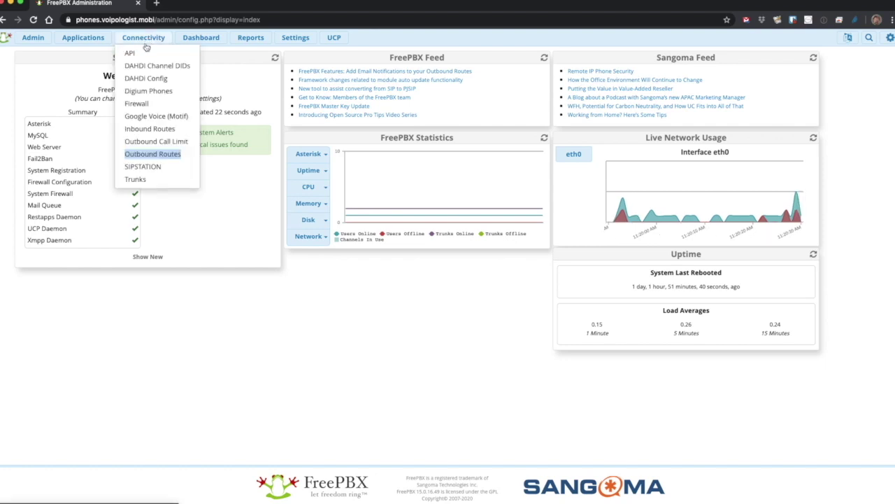
{"action": "left_click", "coordinate": [159, 155]}
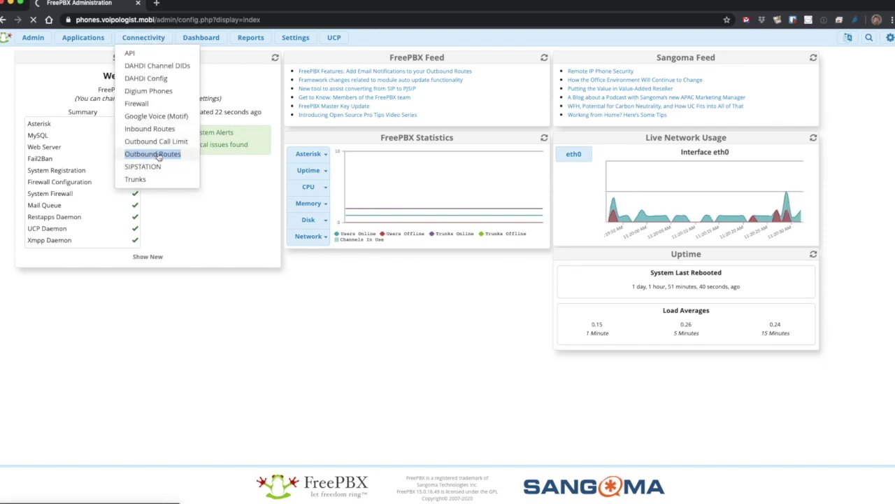
{"action": "left_click", "coordinate": [158, 157]}
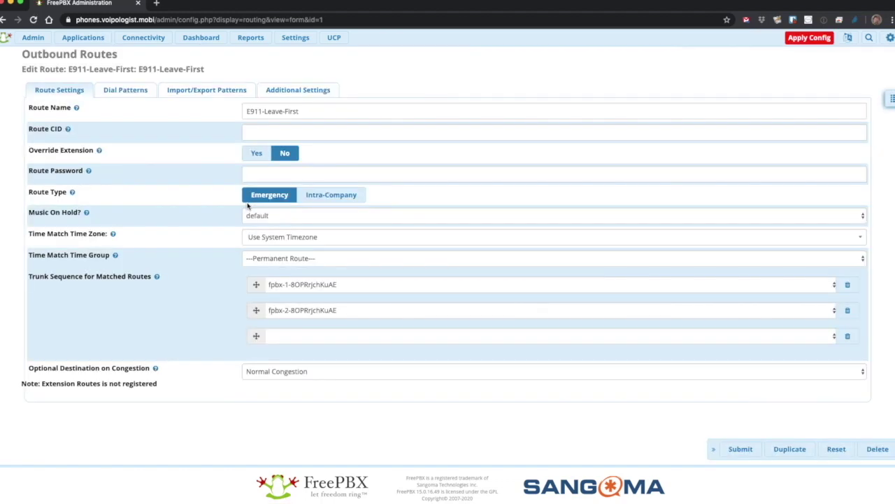
{"action": "left_click", "coordinate": [125, 91]}
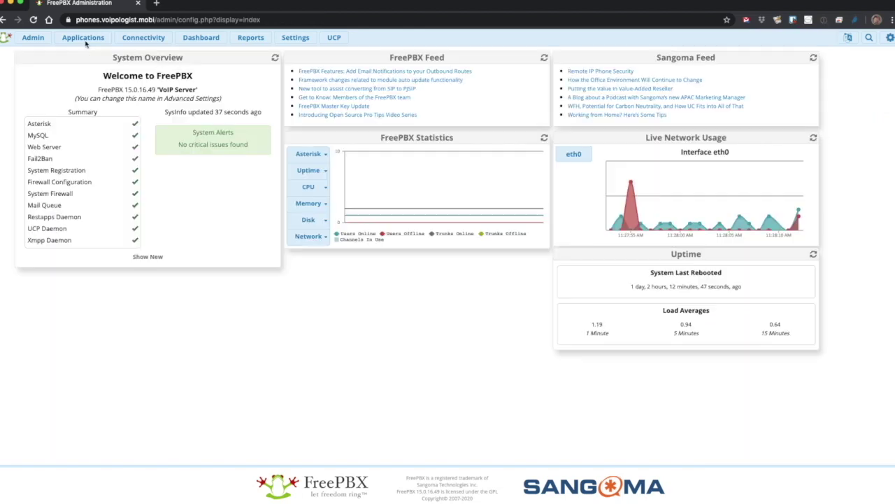
Create page group 54321 'E911 Notify' that pages extension 12345, and submit it.
{"action": "mouse_move", "coordinate": [87, 43]}
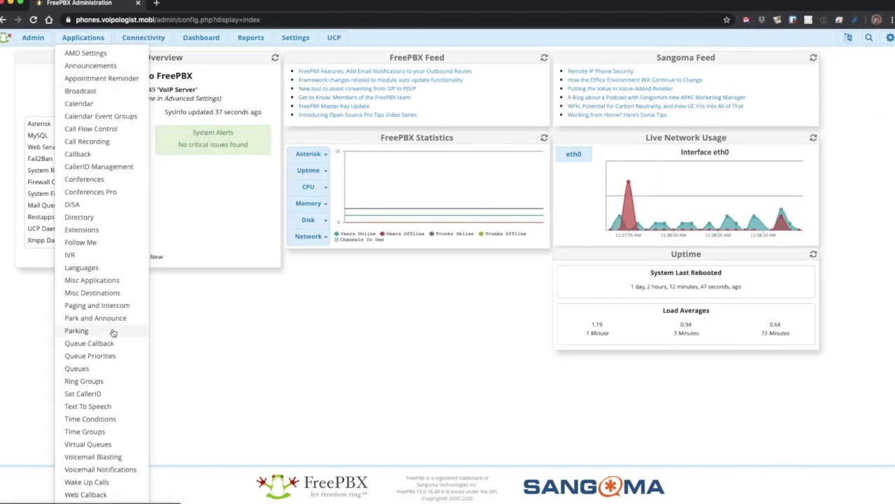
{"action": "left_click", "coordinate": [120, 308]}
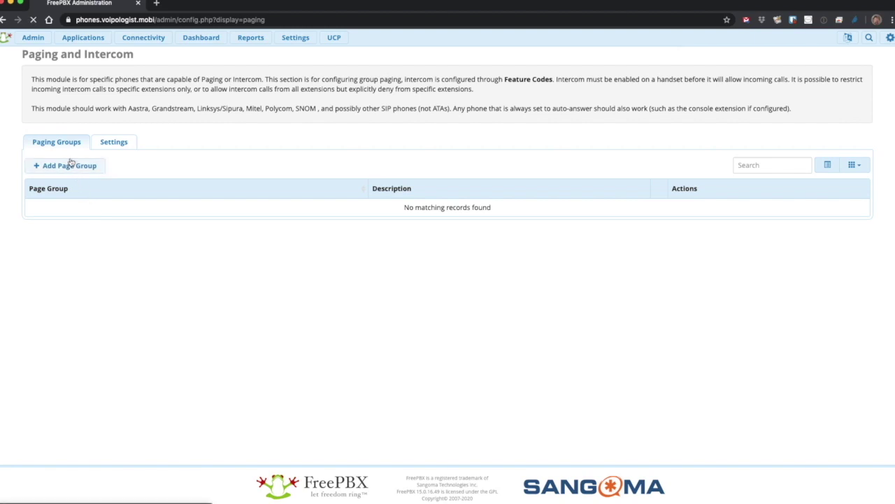
{"action": "left_click", "coordinate": [72, 165]}
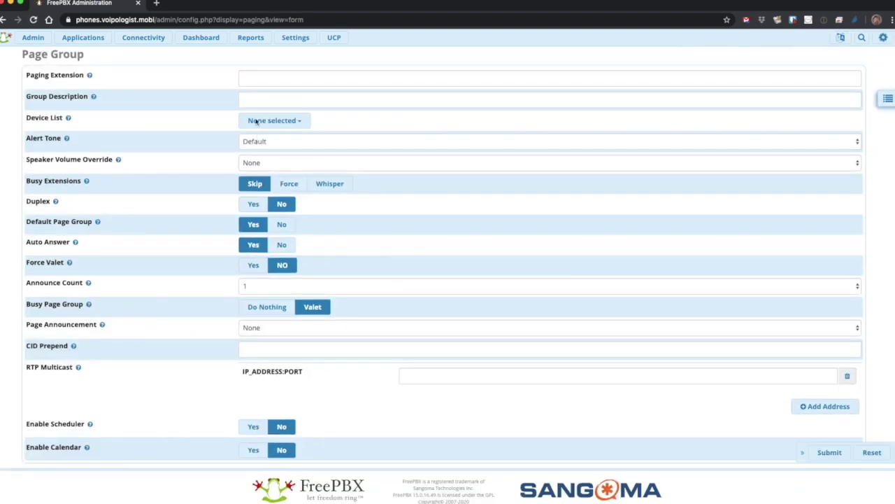
{"action": "left_click", "coordinate": [255, 78]}
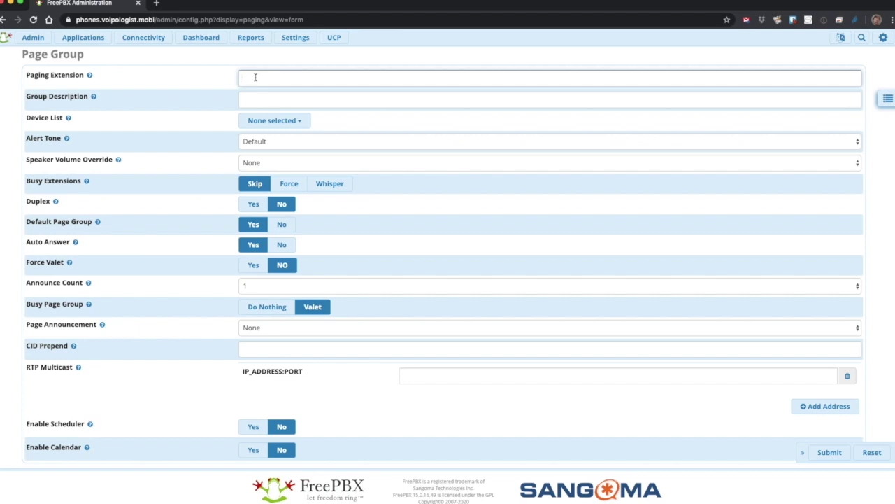
{"action": "type", "text": "54321"}
{"action": "left_click", "coordinate": [549, 100]}
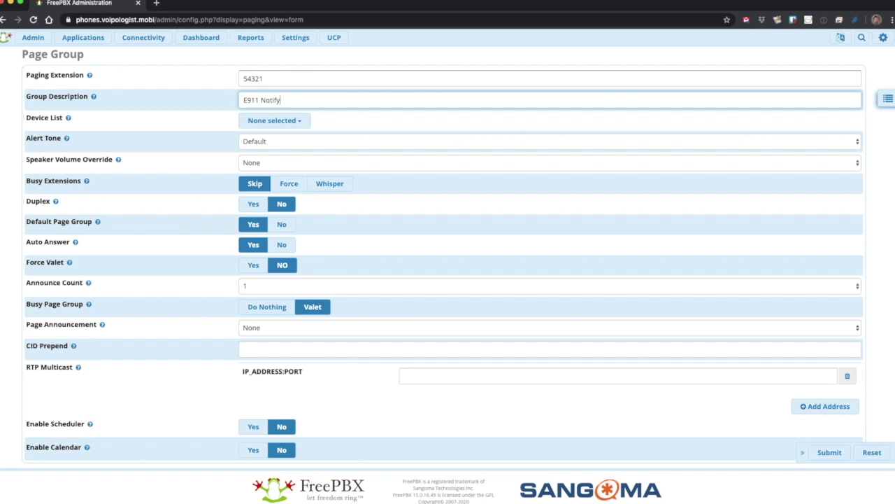
{"action": "left_click", "coordinate": [297, 122]}
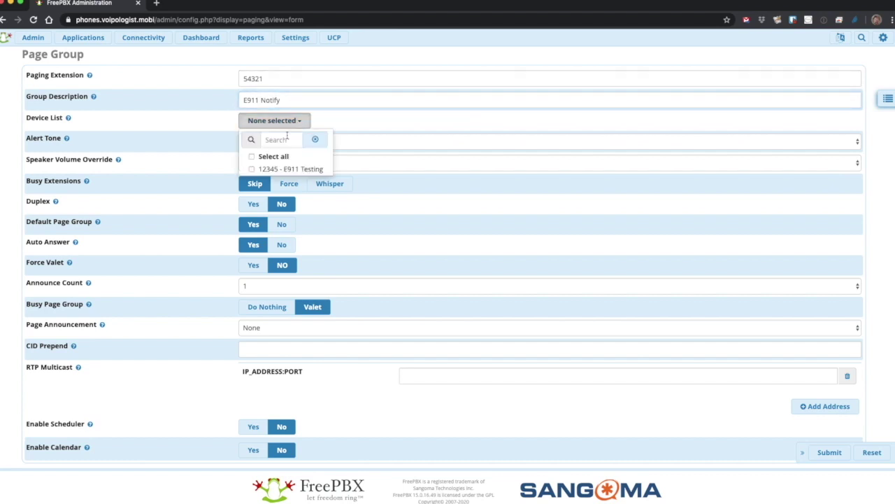
{"action": "left_click", "coordinate": [248, 168]}
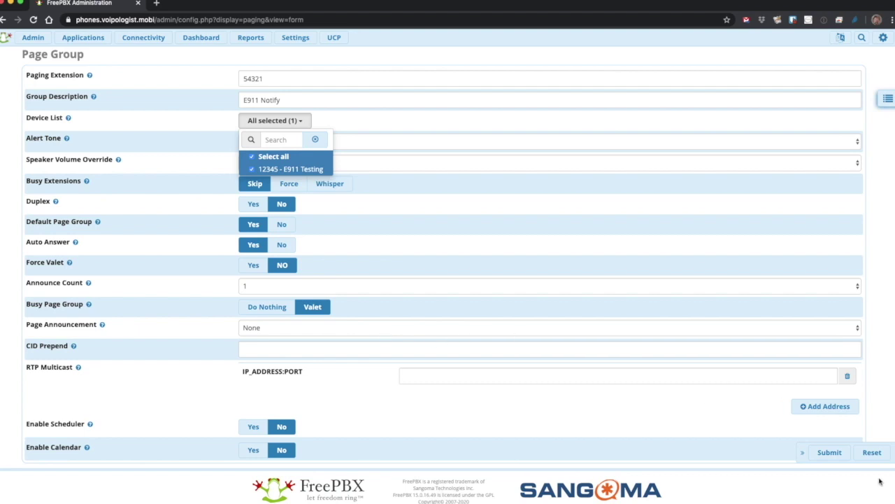
{"action": "left_click", "coordinate": [826, 453]}
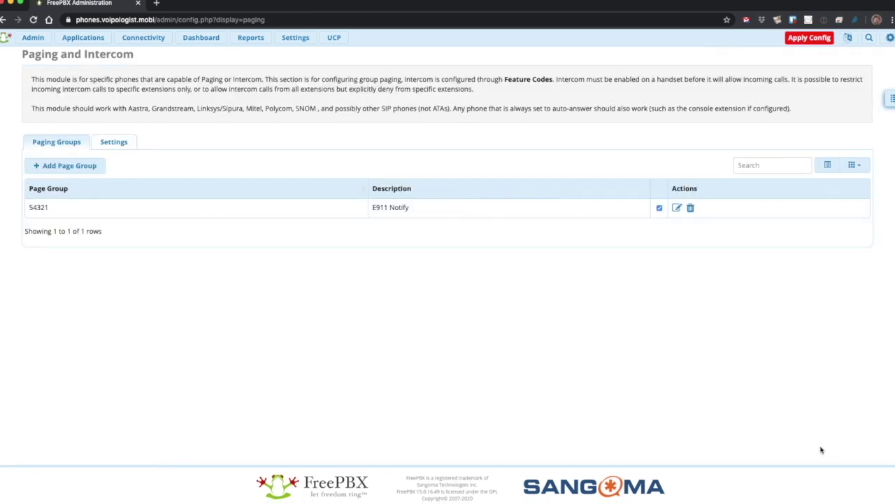
Set E911-Leave-First's route notification to the E911 Notify page group, submit, and apply config.
{"action": "mouse_move", "coordinate": [154, 43]}
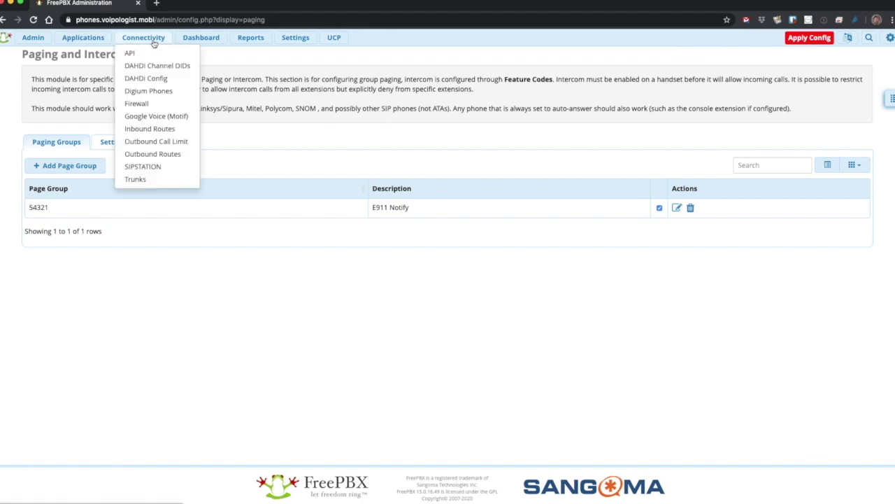
{"action": "left_click", "coordinate": [158, 154]}
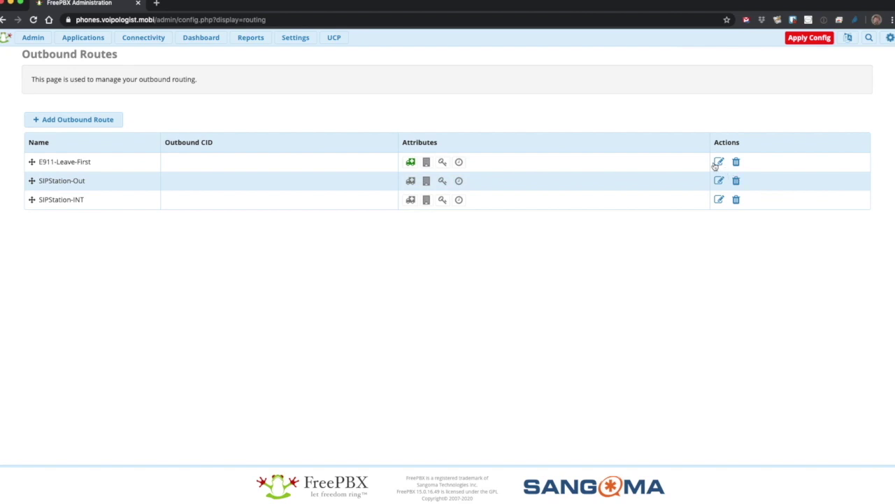
{"action": "left_click", "coordinate": [720, 163]}
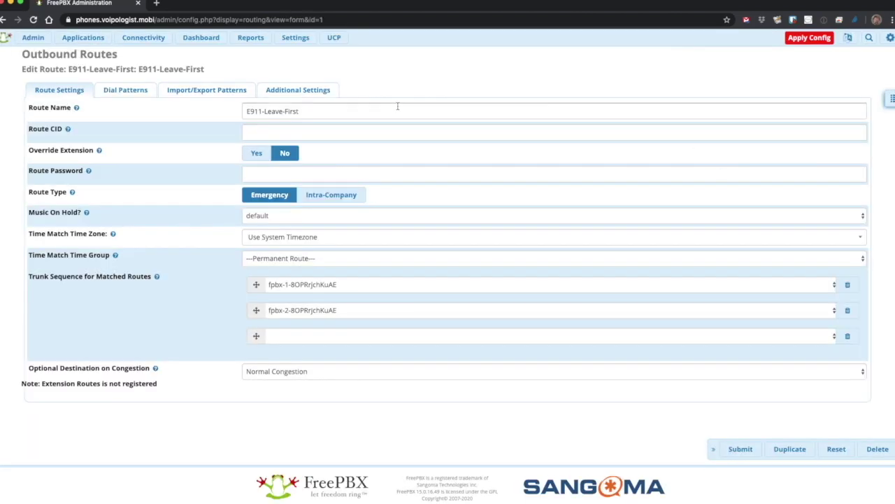
{"action": "left_click", "coordinate": [296, 93]}
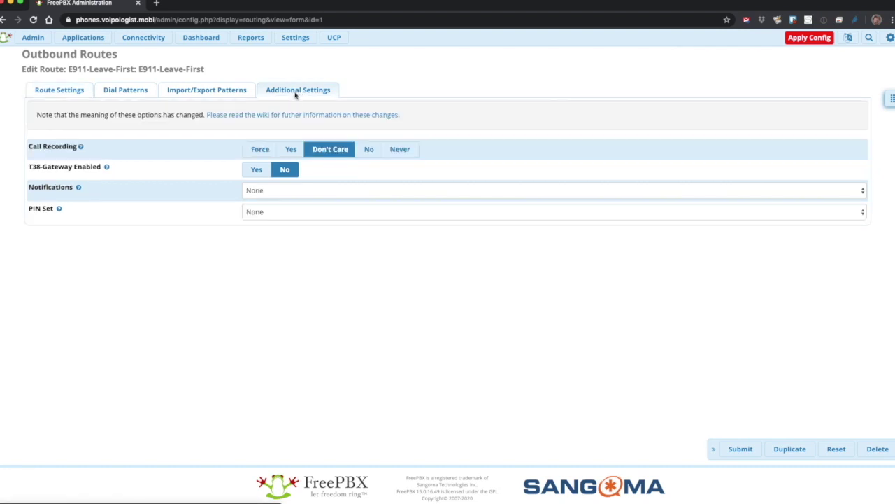
{"action": "left_click", "coordinate": [282, 191]}
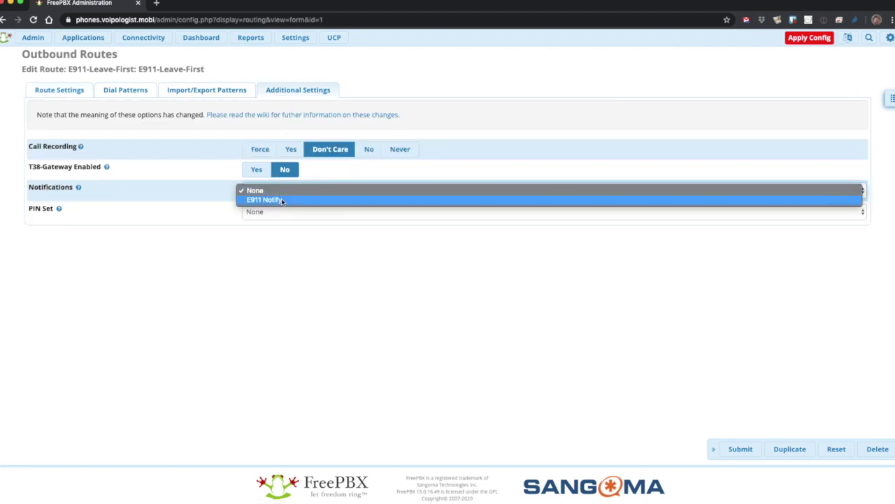
{"action": "left_click", "coordinate": [282, 200]}
{"action": "left_click", "coordinate": [740, 448]}
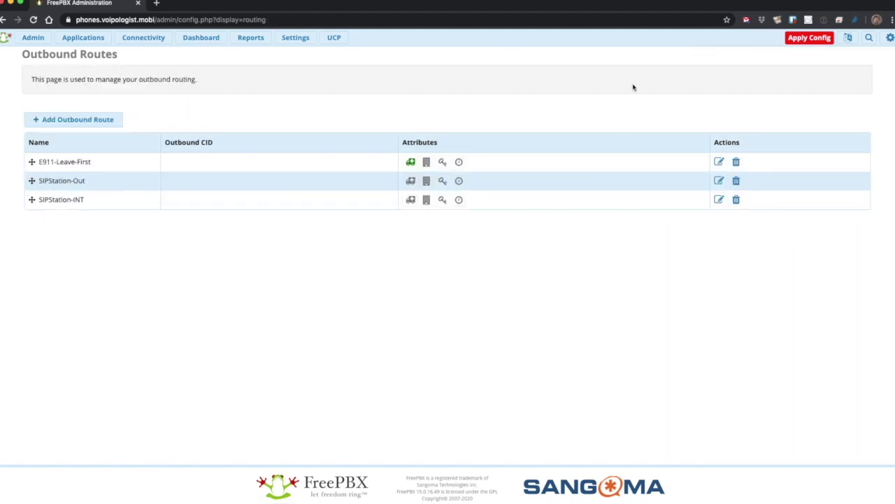
{"action": "left_click", "coordinate": [804, 37]}
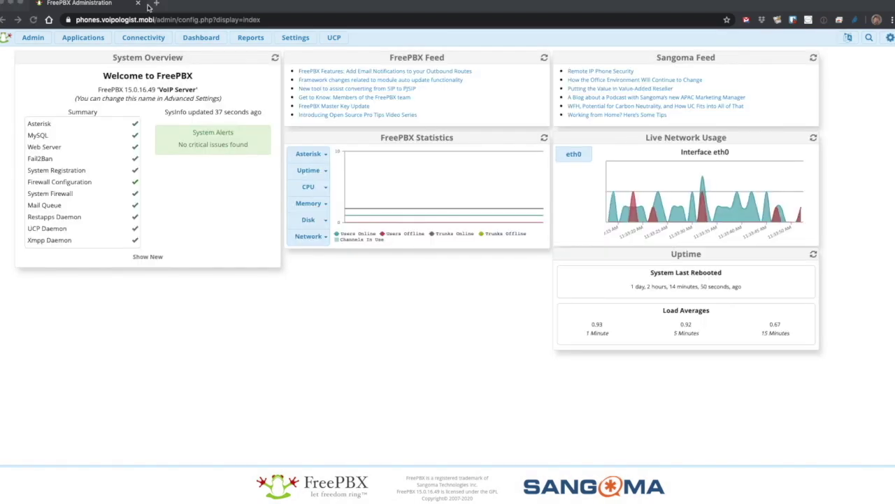
Paste extension 12345's outbound CID number into its Emergency CID field and submit.
{"action": "left_click", "coordinate": [89, 41]}
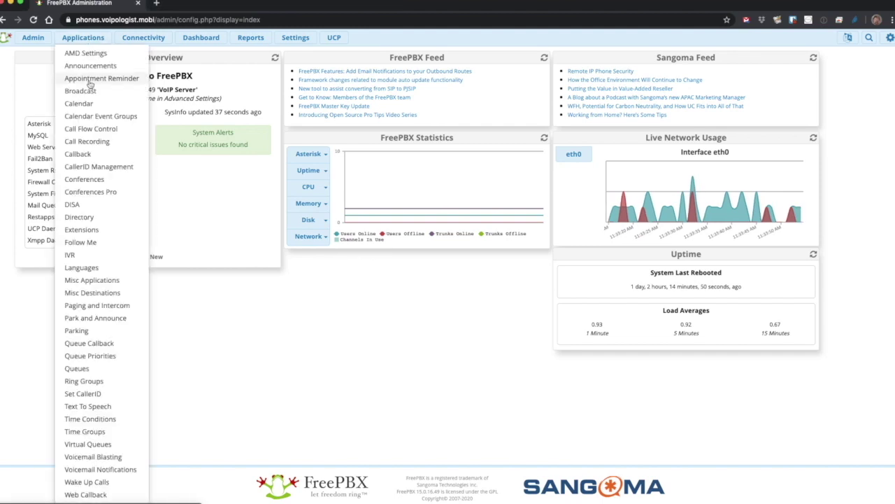
{"action": "left_click", "coordinate": [88, 229]}
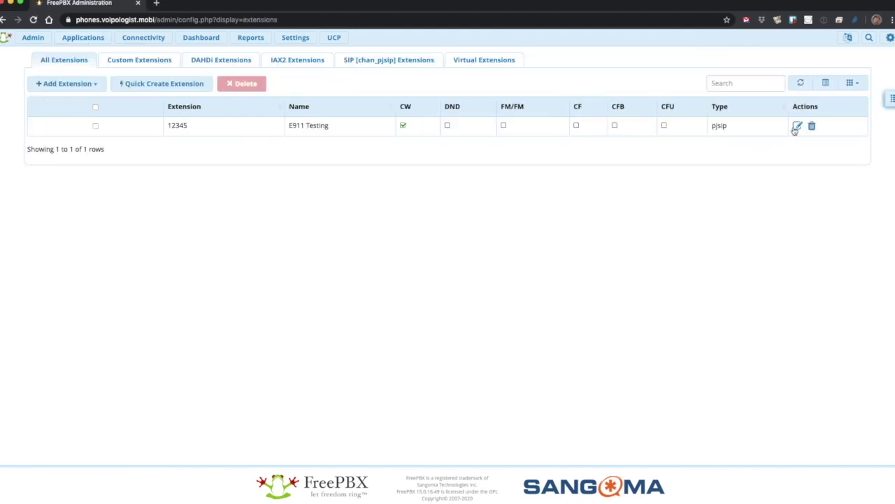
{"action": "left_click", "coordinate": [797, 127]}
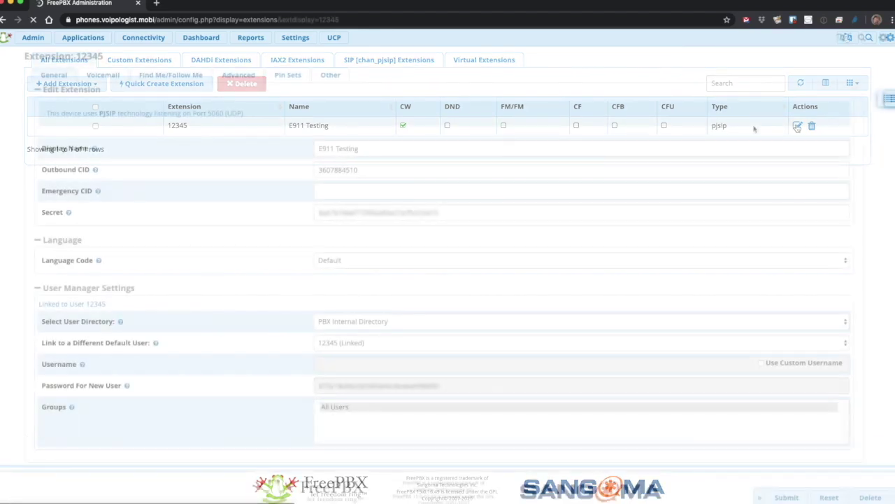
{"action": "left_click", "coordinate": [354, 187]}
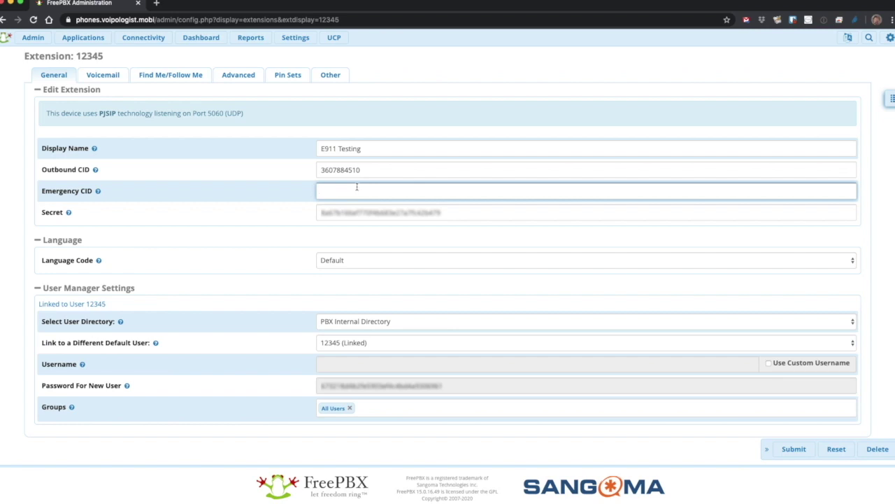
{"action": "key", "text": "ctrl+v"}
{"action": "left_click", "coordinate": [795, 453]}
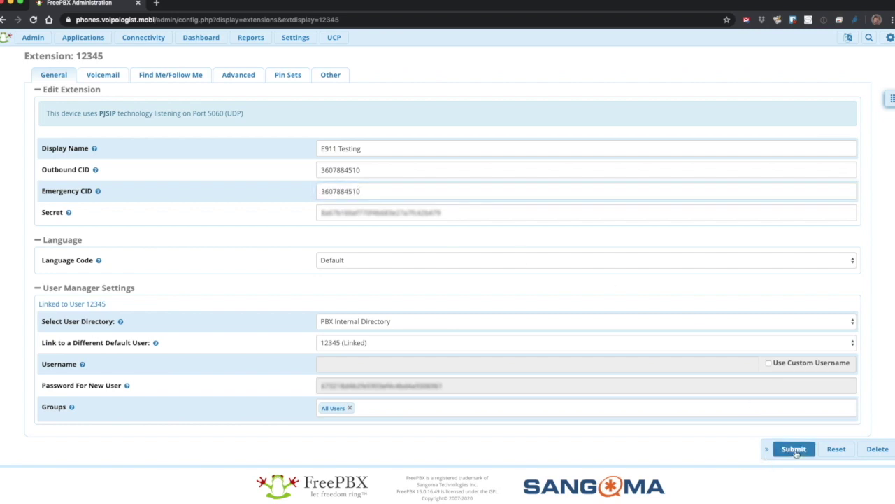
{"action": "left_click", "coordinate": [143, 38]}
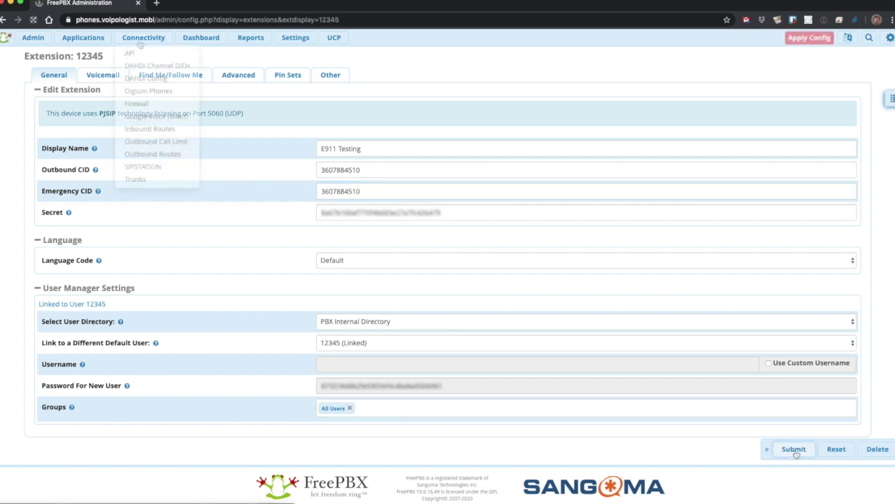
Confirm E911-Leave-First's Route Type is Emergency and show that type's help explanation.
{"action": "left_click", "coordinate": [169, 158]}
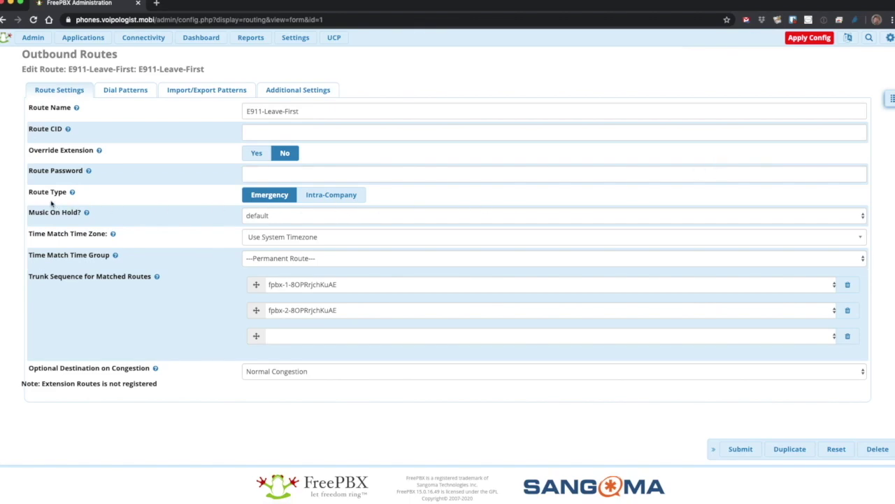
{"action": "left_click_drag", "start_coordinate": [25, 193], "coordinate": [69, 197]}
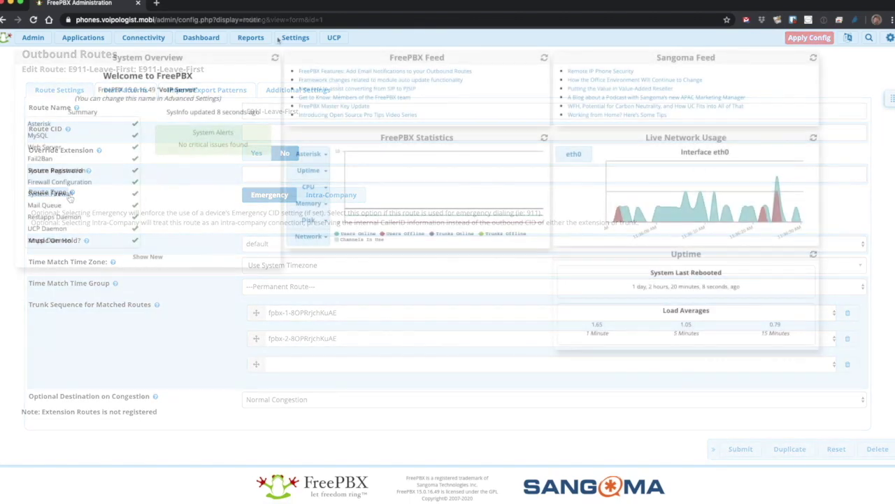
{"action": "left_click", "coordinate": [278, 40]}
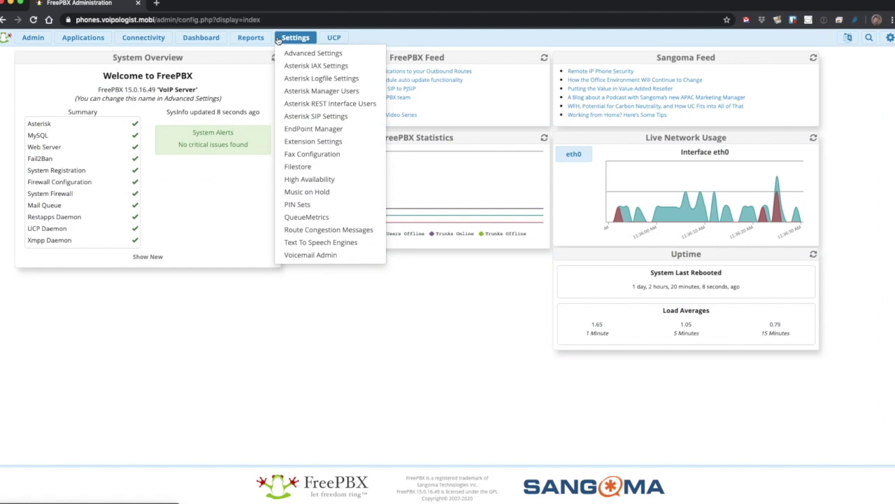
In Endpoint Manager's Extension Mapping, copy phone 12345's MAC address 00505851CDDD.
{"action": "left_click", "coordinate": [299, 130]}
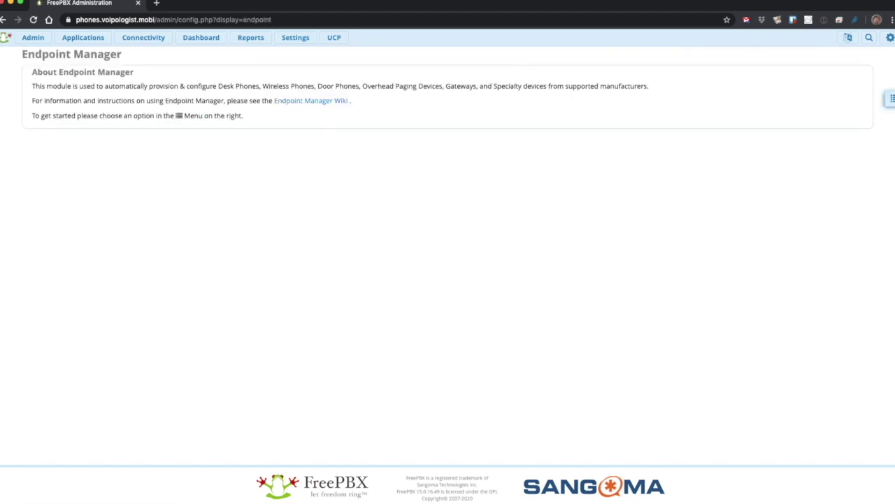
{"action": "left_click", "coordinate": [891, 98]}
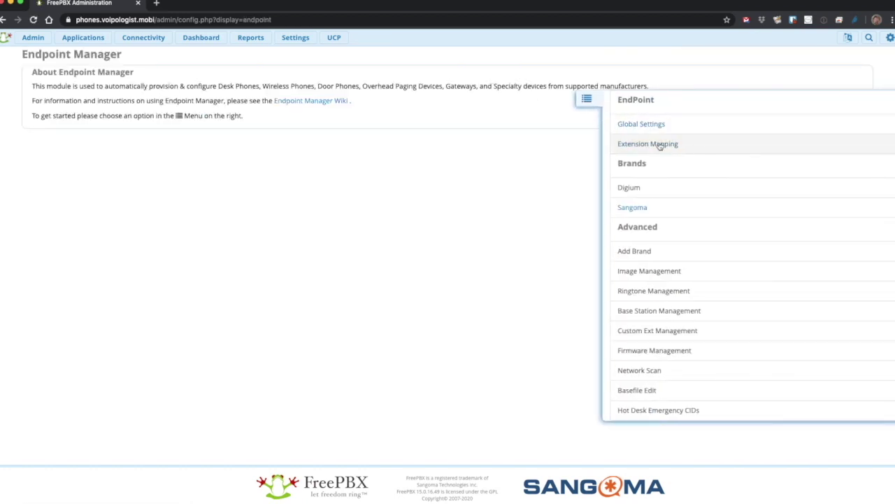
{"action": "left_click", "coordinate": [660, 144]}
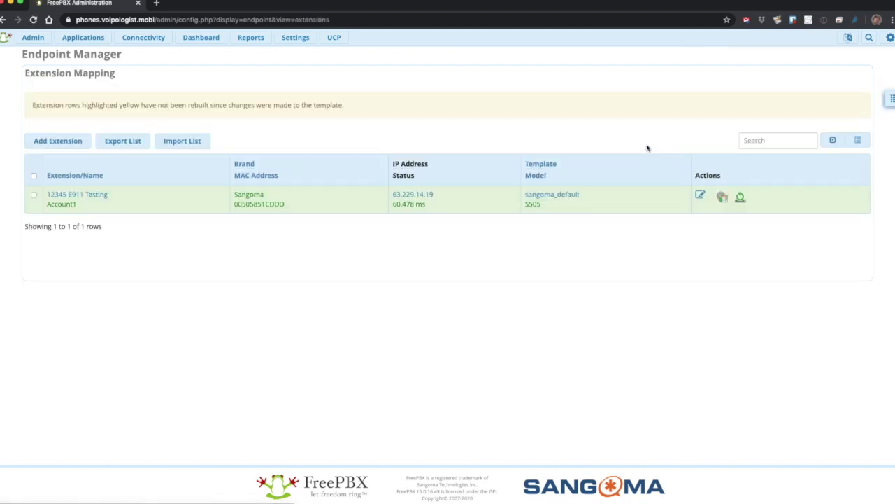
{"action": "double_click", "coordinate": [259, 204]}
{"action": "right_click", "coordinate": [257, 203]}
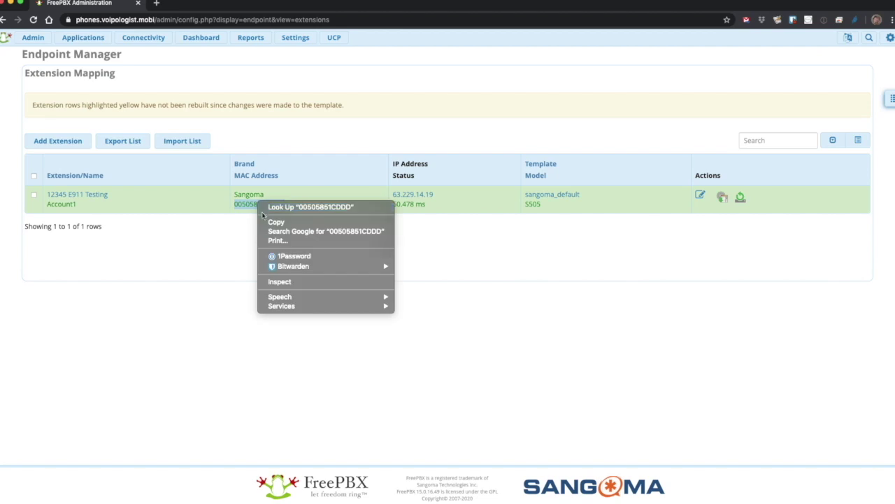
{"action": "left_click", "coordinate": [266, 221]}
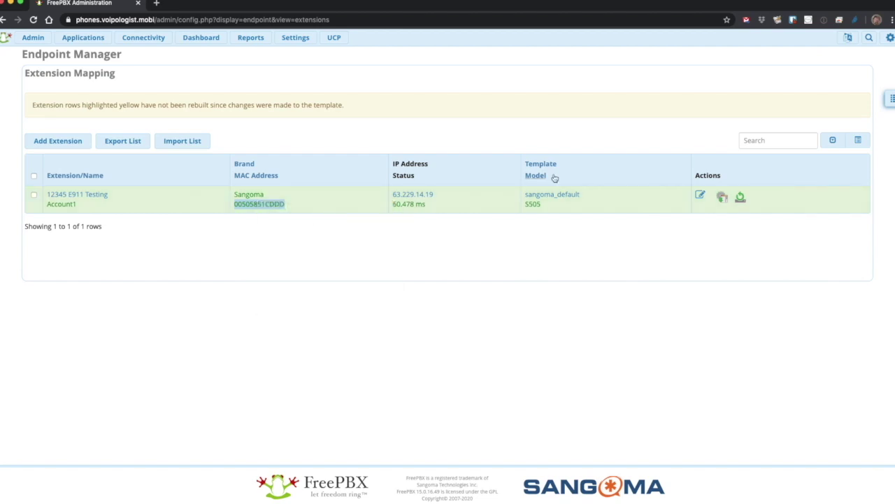
{"action": "left_click", "coordinate": [886, 100]}
{"action": "left_click", "coordinate": [651, 410]}
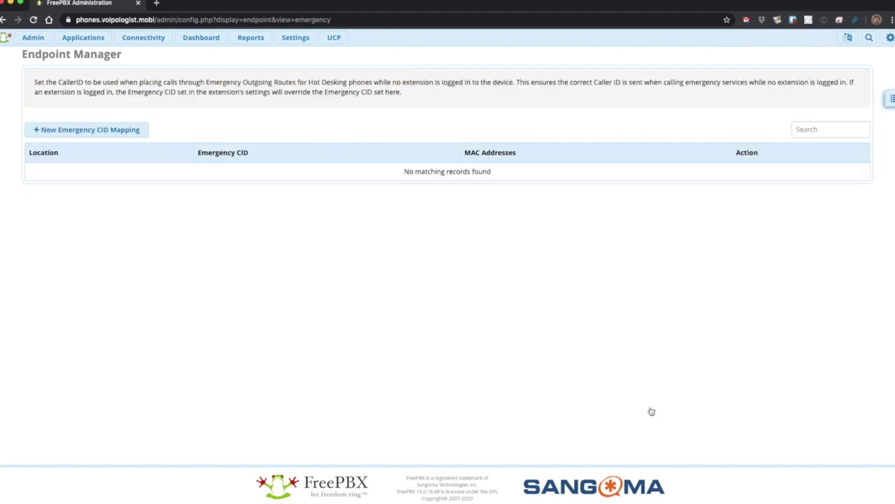
{"action": "left_click", "coordinate": [82, 131]}
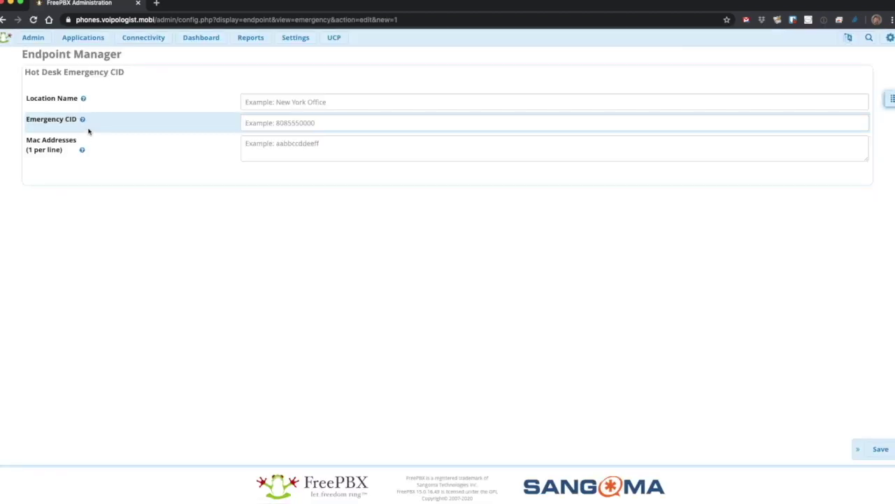
{"action": "left_click", "coordinate": [284, 100]}
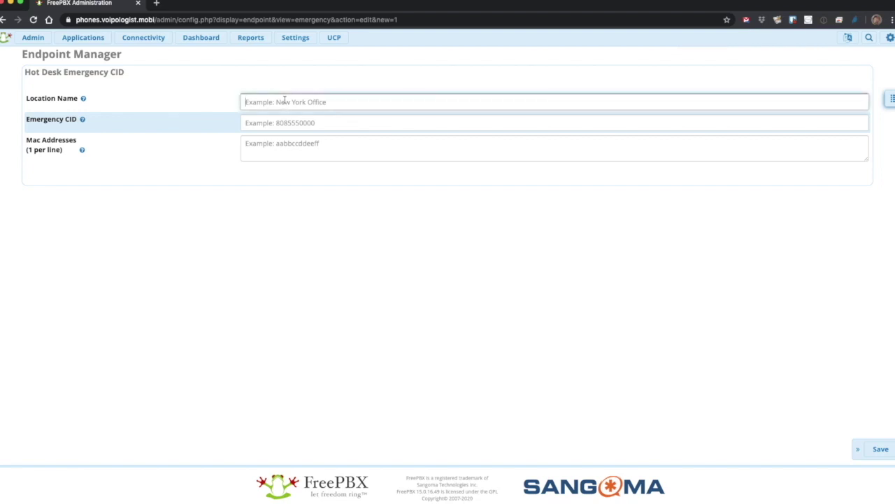
{"action": "type", "text": "Keller Office"}
{"action": "left_click", "coordinate": [279, 122]}
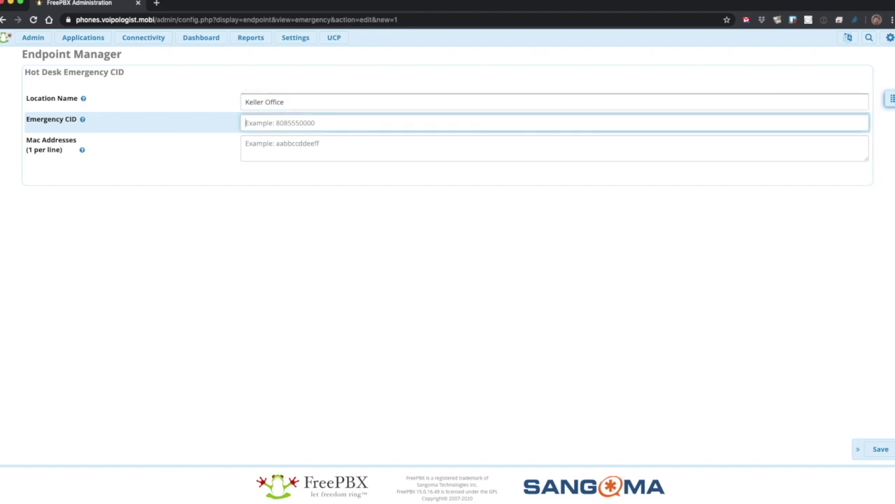
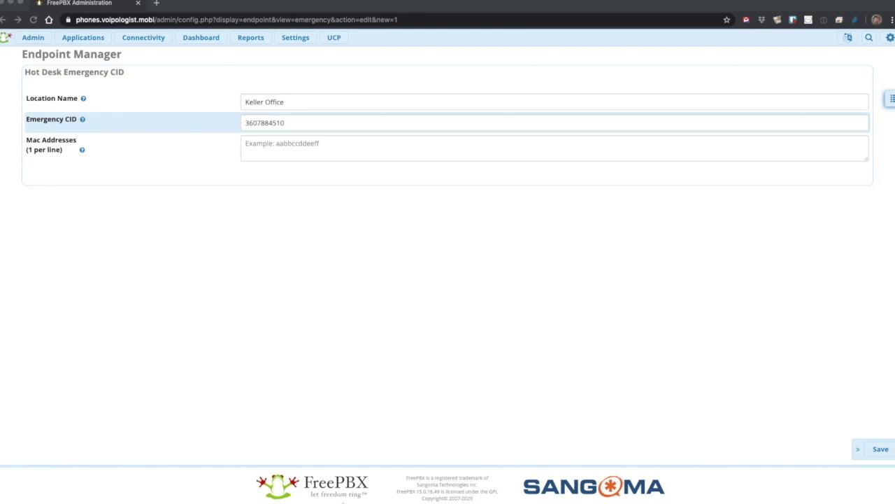
{"action": "left_click", "coordinate": [265, 145]}
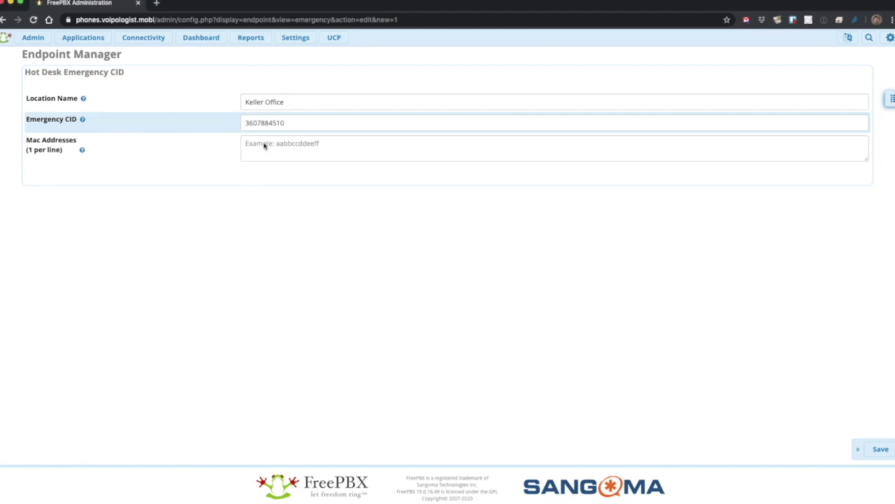
{"action": "left_click", "coordinate": [265, 145]}
{"action": "right_click", "coordinate": [264, 145]}
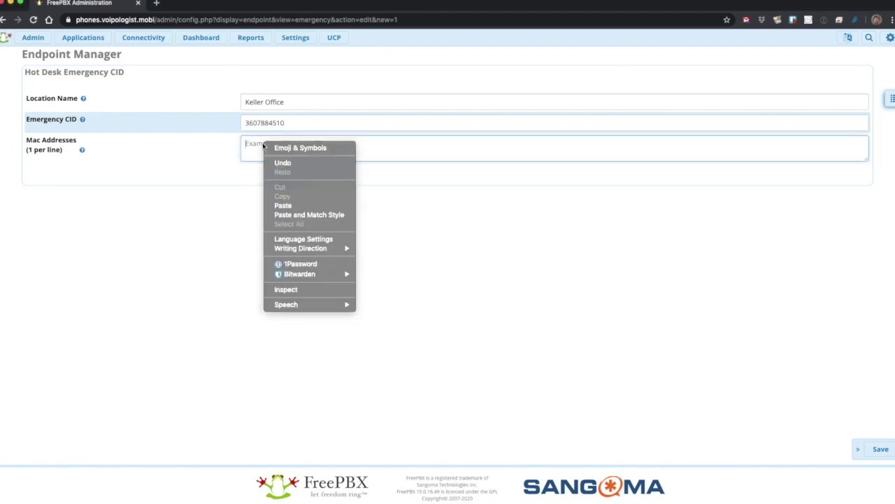
{"action": "left_click", "coordinate": [293, 207]}
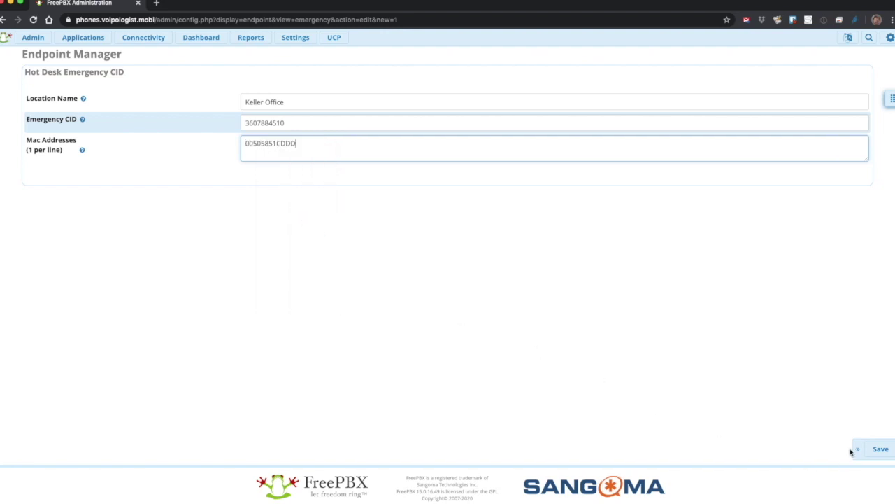
{"action": "left_click", "coordinate": [878, 449]}
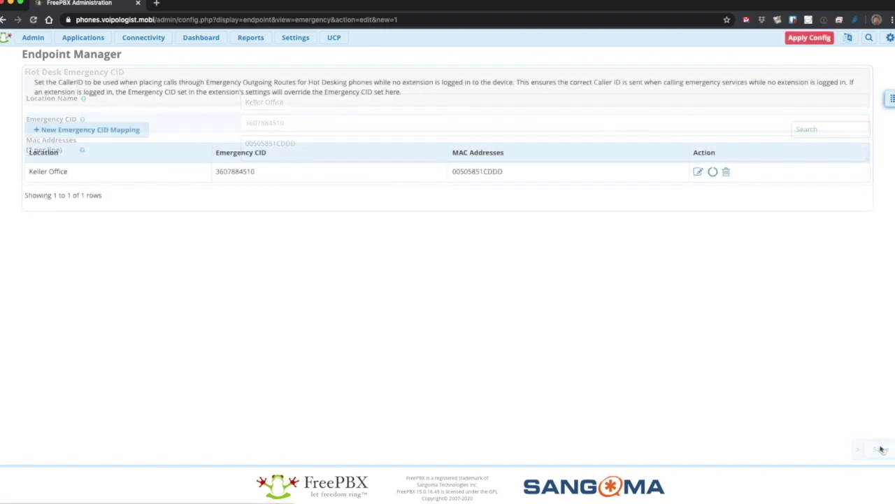
Review extension 12345's Advanced settings, highlighting DTMF Signaling and Qualify Frequency.
{"action": "left_click", "coordinate": [82, 37]}
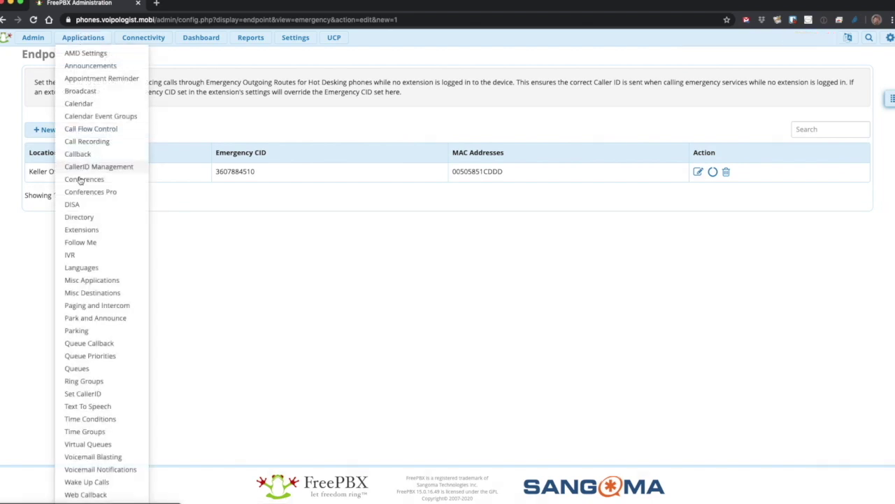
{"action": "left_click", "coordinate": [91, 233]}
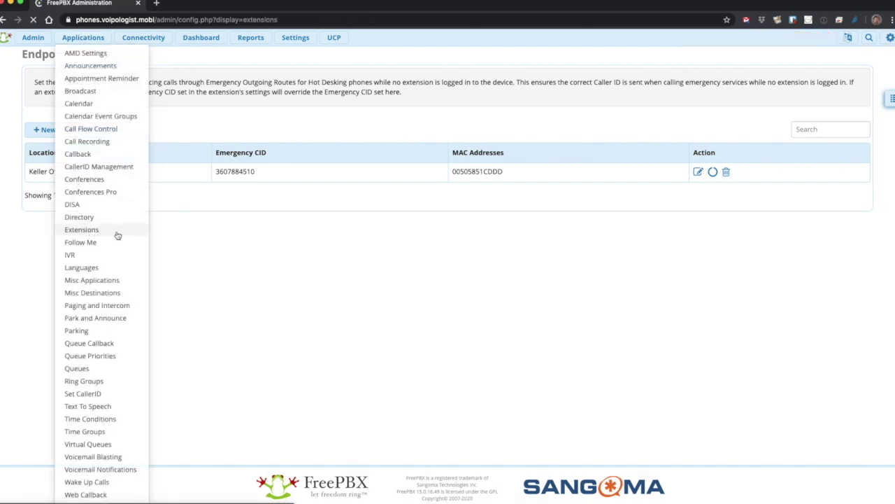
{"action": "left_click", "coordinate": [797, 126]}
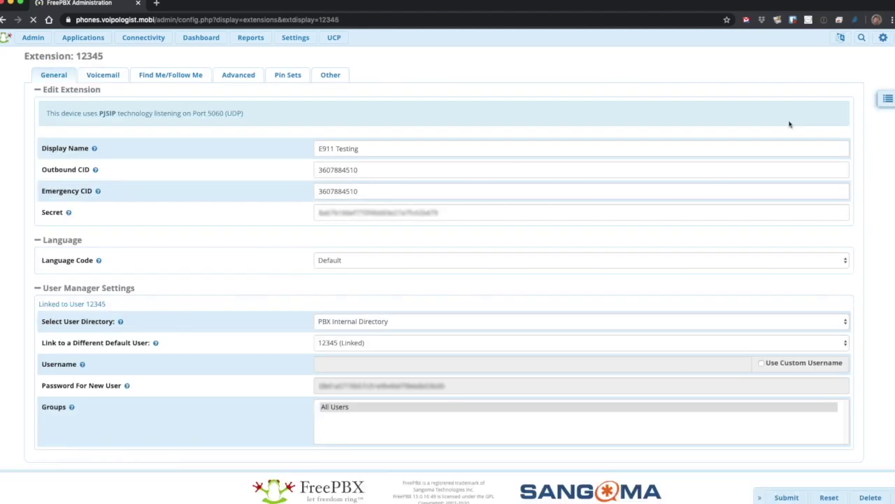
{"action": "left_click", "coordinate": [236, 75]}
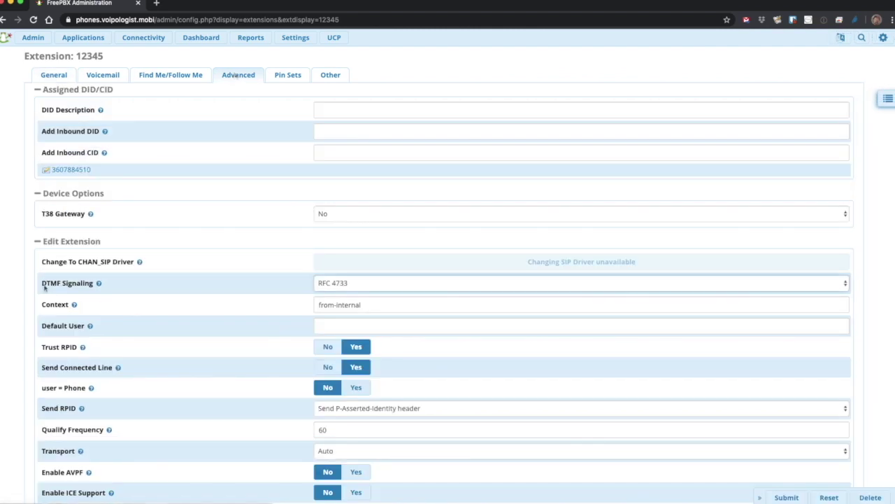
{"action": "left_click_drag", "start_coordinate": [40, 284], "coordinate": [114, 286]}
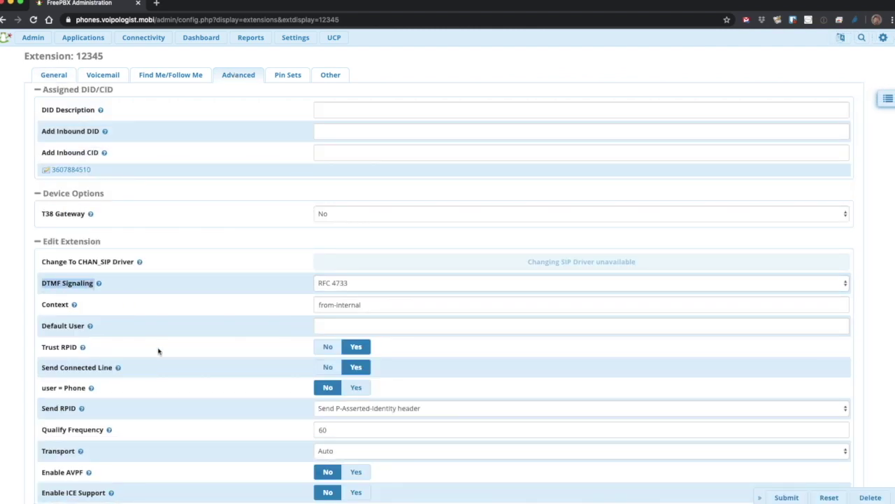
{"action": "left_click", "coordinate": [41, 433]}
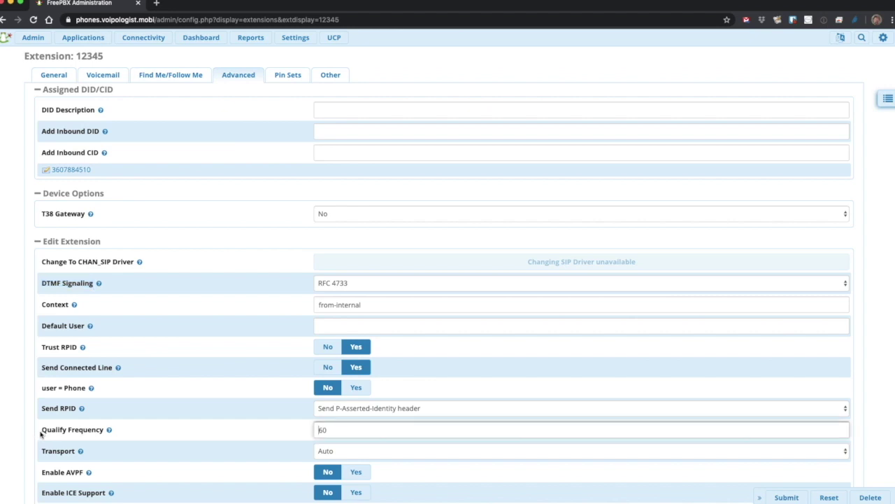
{"action": "left_click_drag", "start_coordinate": [41, 433], "coordinate": [101, 440]}
{"action": "left_click", "coordinate": [101, 439]}
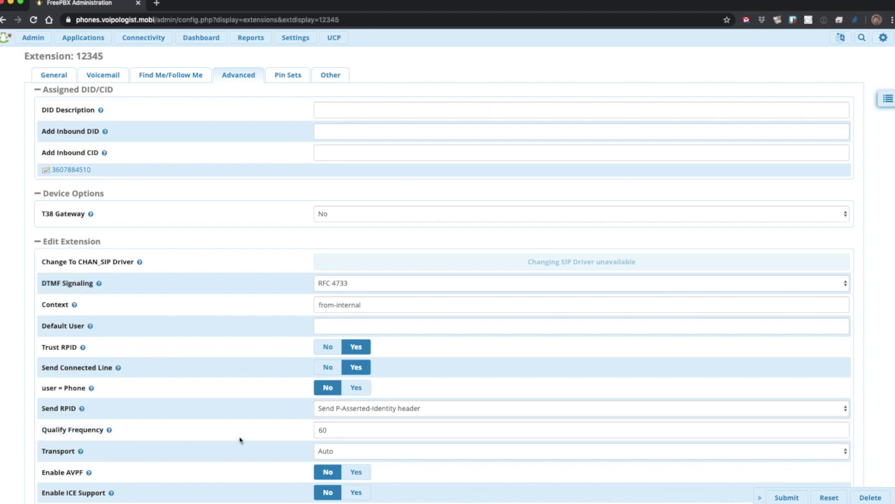
Check RTP Symmetric, Rewrite Contact and Force rport are Yes, then submit extension 12345.
{"action": "scroll", "coordinate": [240, 437], "scroll_direction": "down", "scroll_amount": 5}
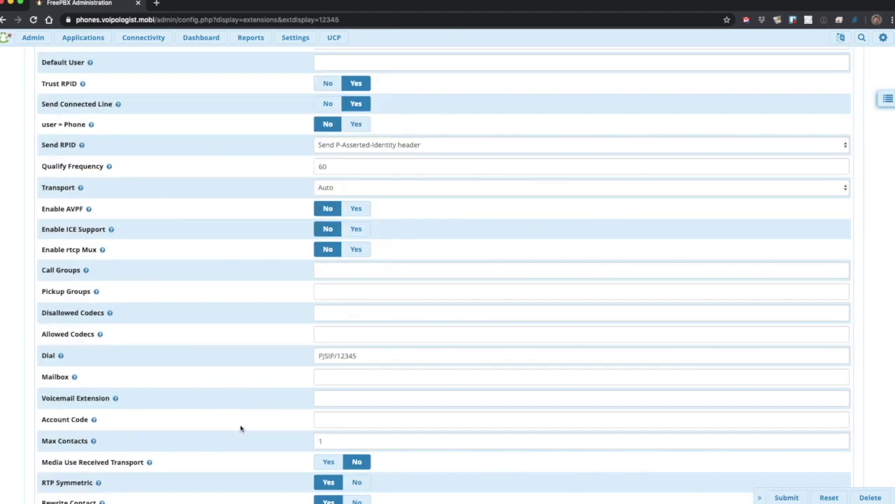
{"action": "scroll", "coordinate": [240, 428], "scroll_direction": "down", "scroll_amount": 4}
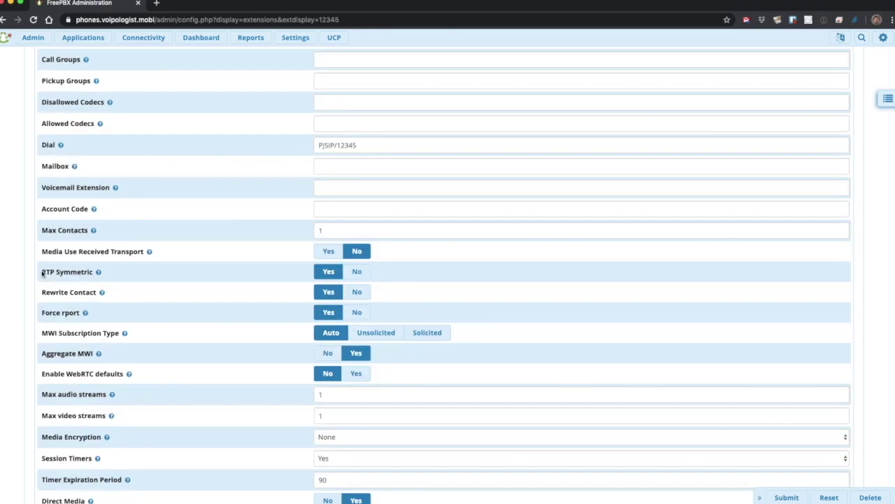
{"action": "left_click_drag", "start_coordinate": [42, 274], "coordinate": [93, 271]}
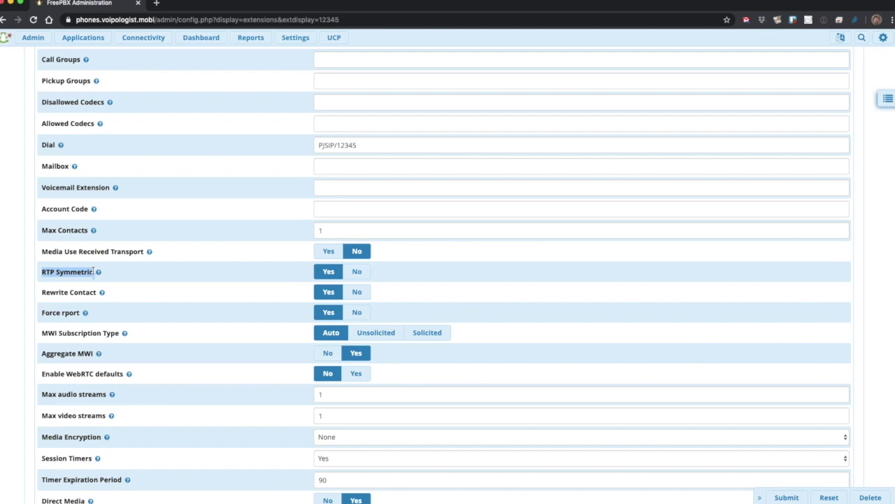
{"action": "double_click", "coordinate": [46, 294]}
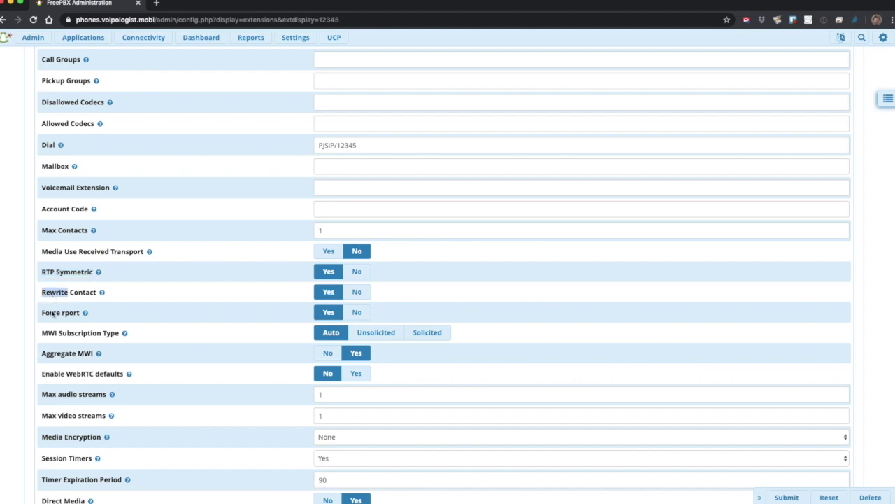
{"action": "double_click", "coordinate": [52, 313]}
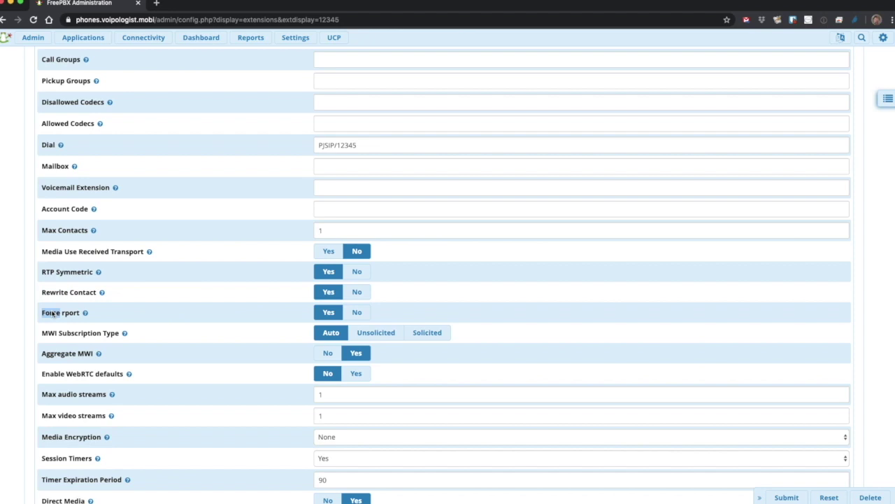
{"action": "left_click", "coordinate": [786, 498]}
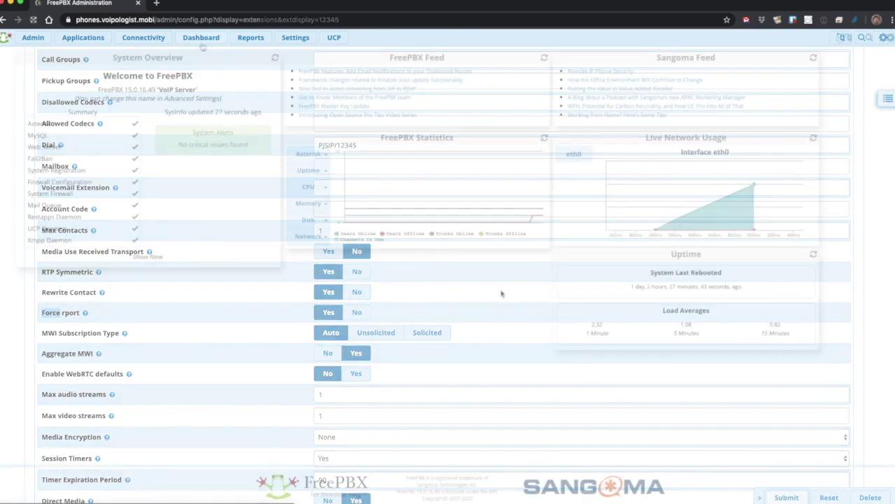